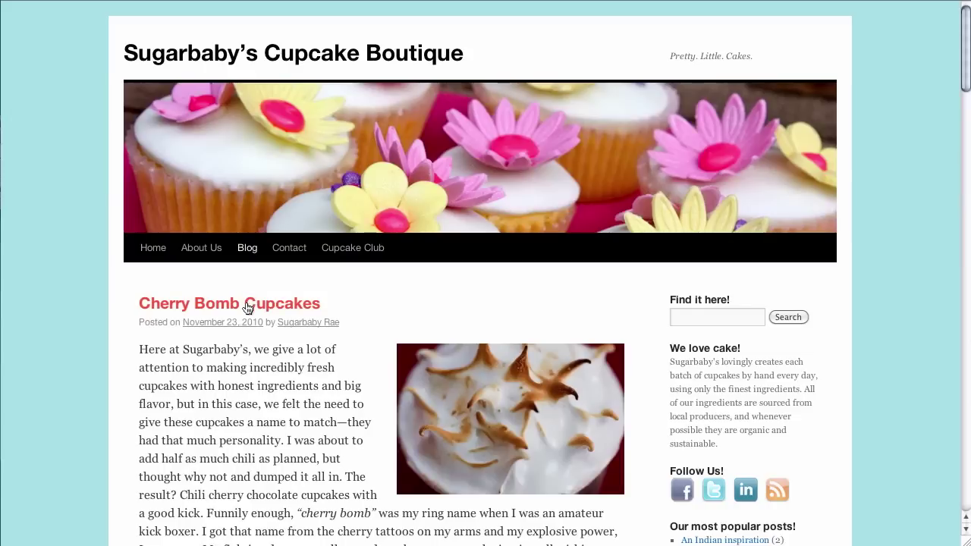
Open the Cherry Bomb Cupcakes post and scroll through its content.
click(250, 308)
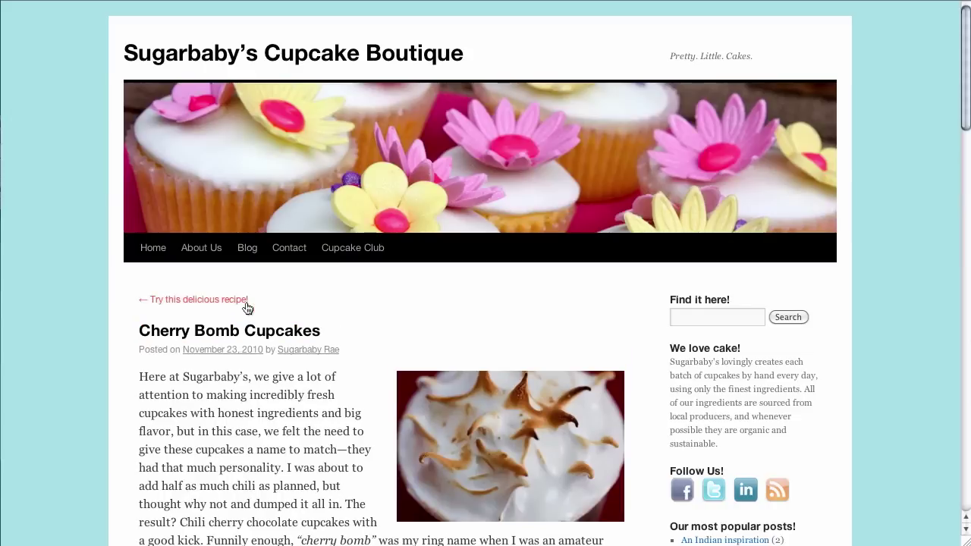
scroll(250, 305, down, 20)
scroll(250, 305, up, 17)
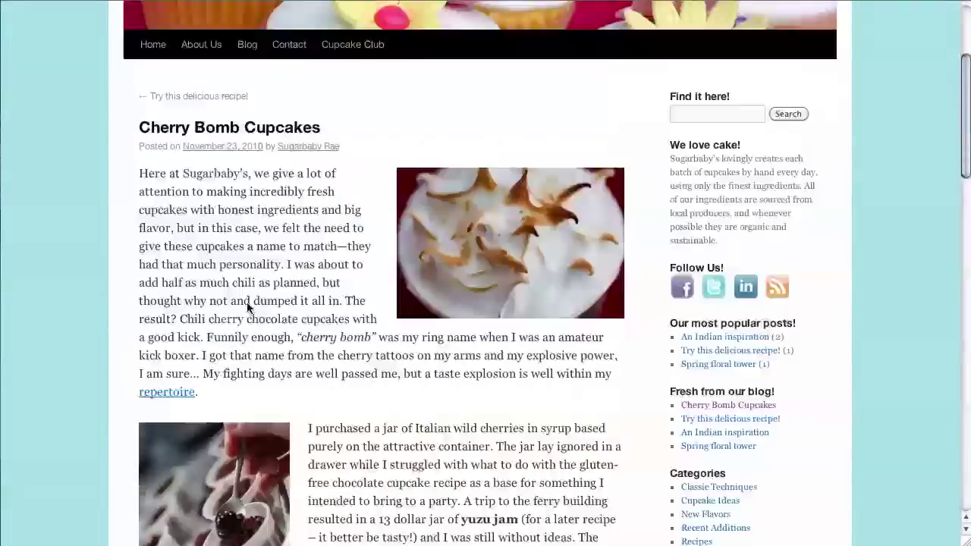
scroll(248, 306, up, 3)
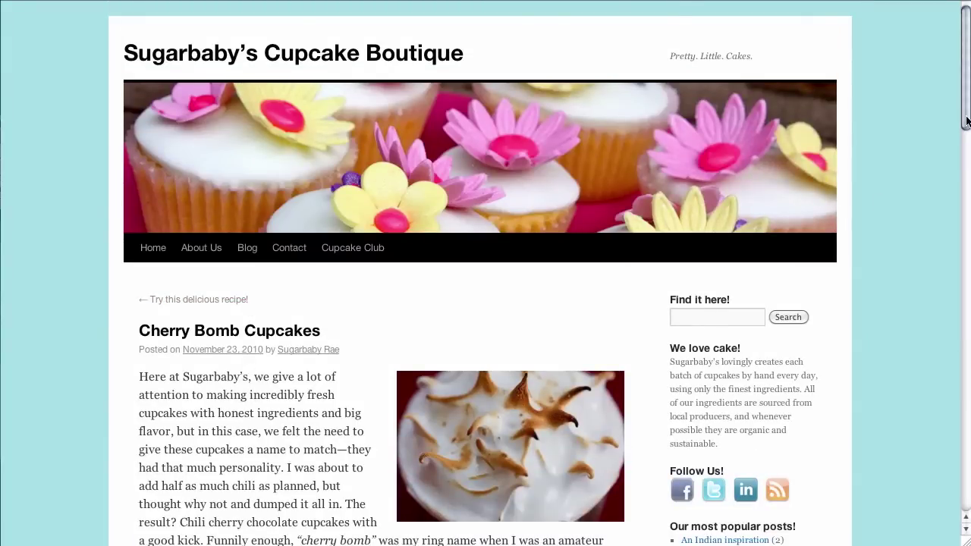
drag(965, 121, 965, 192)
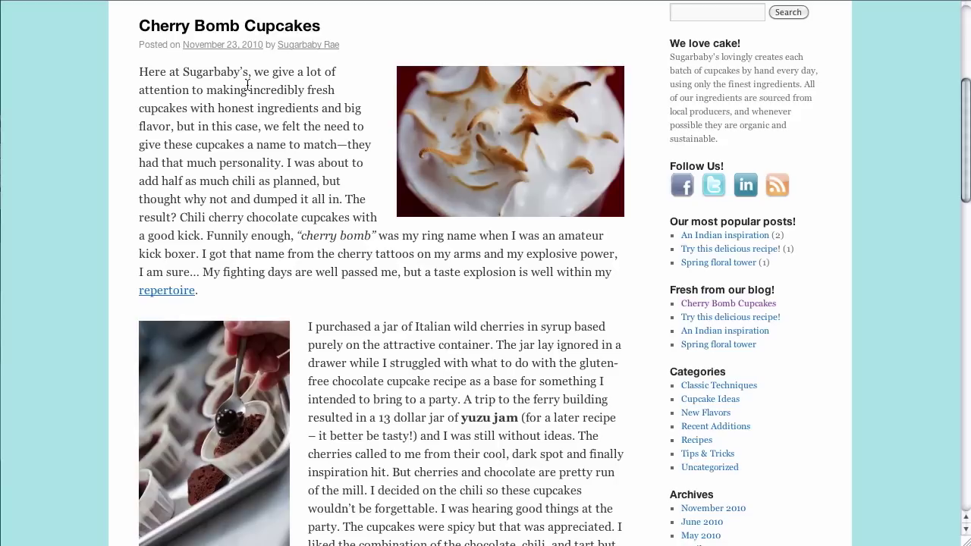
Highlight the title 'Cherry Bomb Cupcakes', then the start of the first sentence.
drag(140, 28, 322, 34)
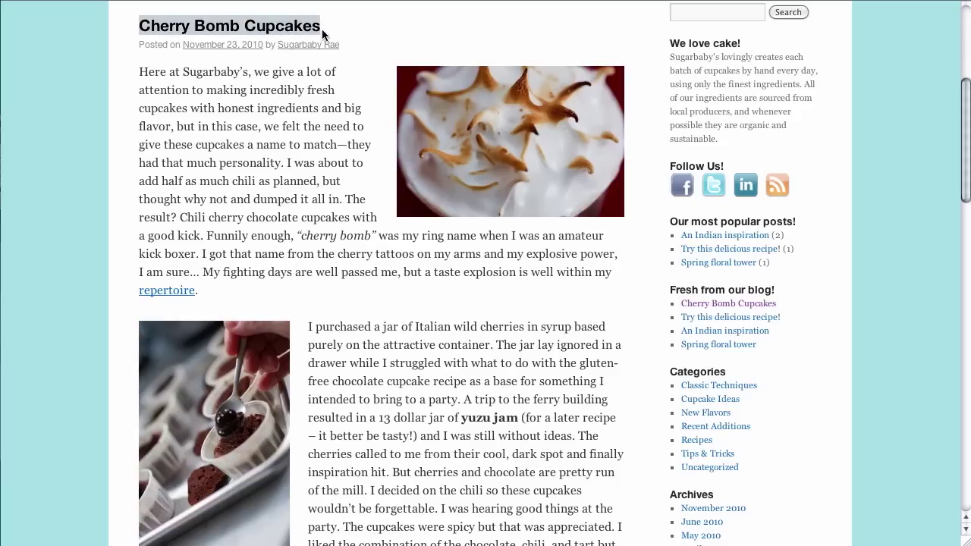
click(315, 73)
drag(139, 72, 286, 171)
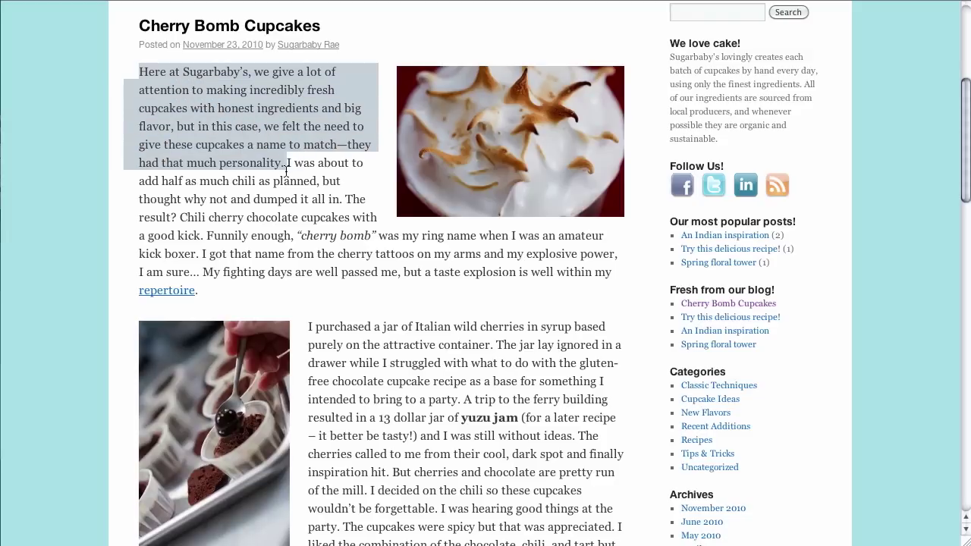
click(285, 211)
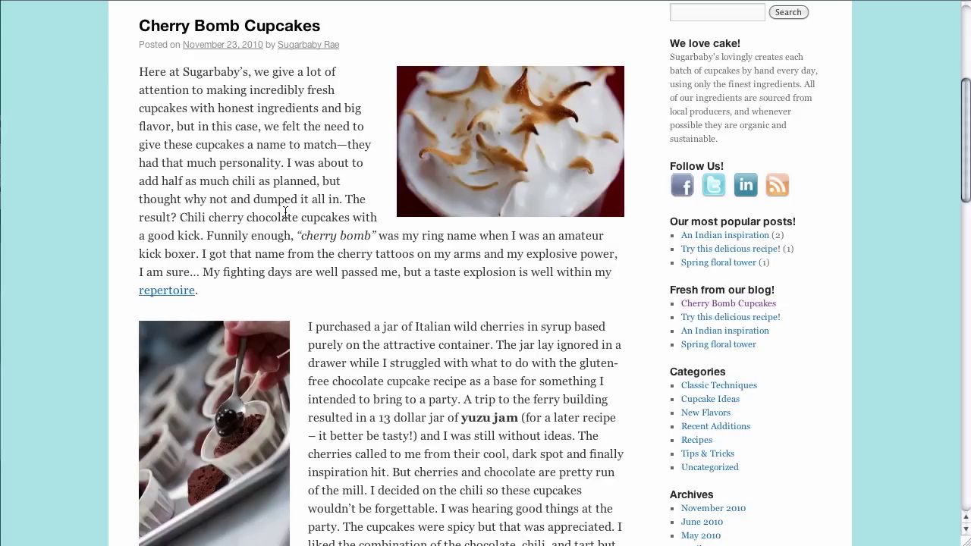
Bring up the post's Edit Post screen and drag the editor box taller.
key(super+bracketleft)
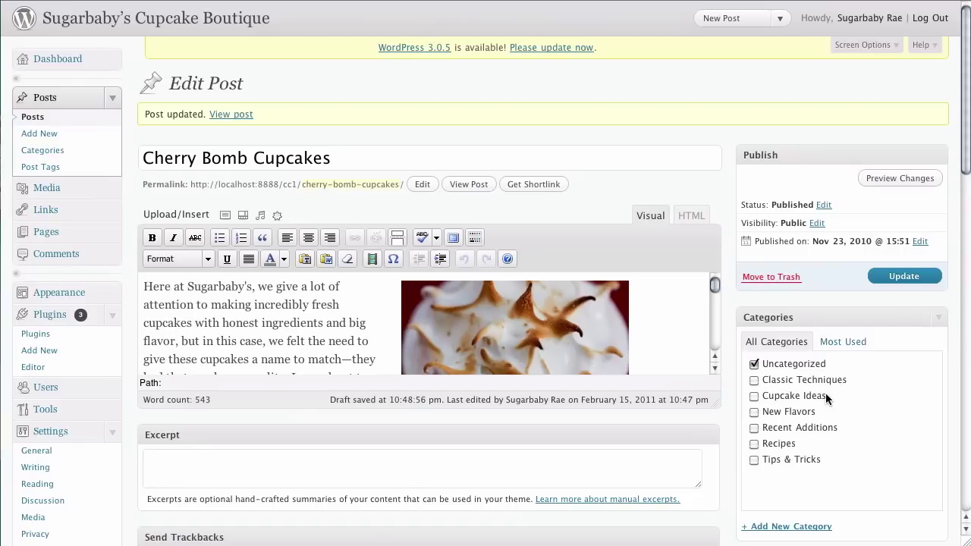
drag(710, 406, 719, 497)
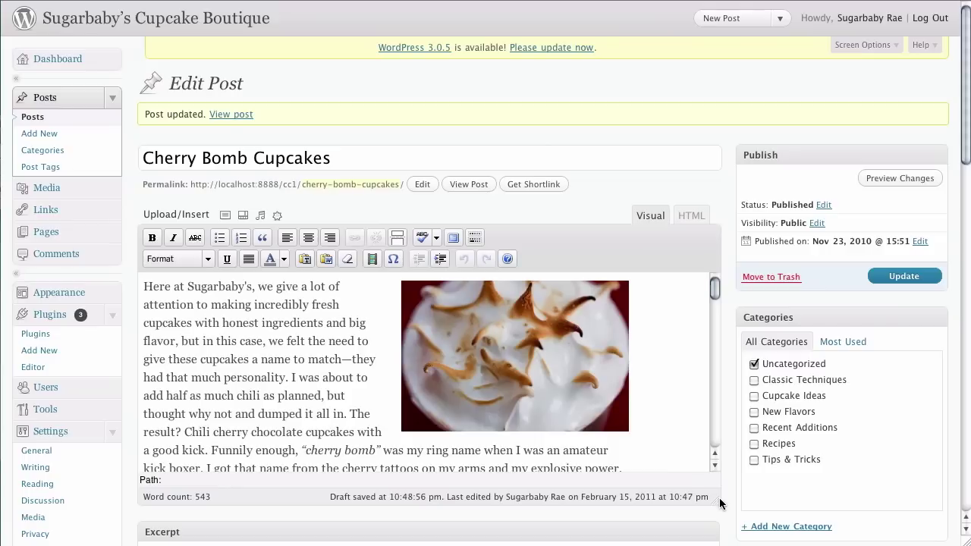
click(436, 158)
triple_click(150, 154)
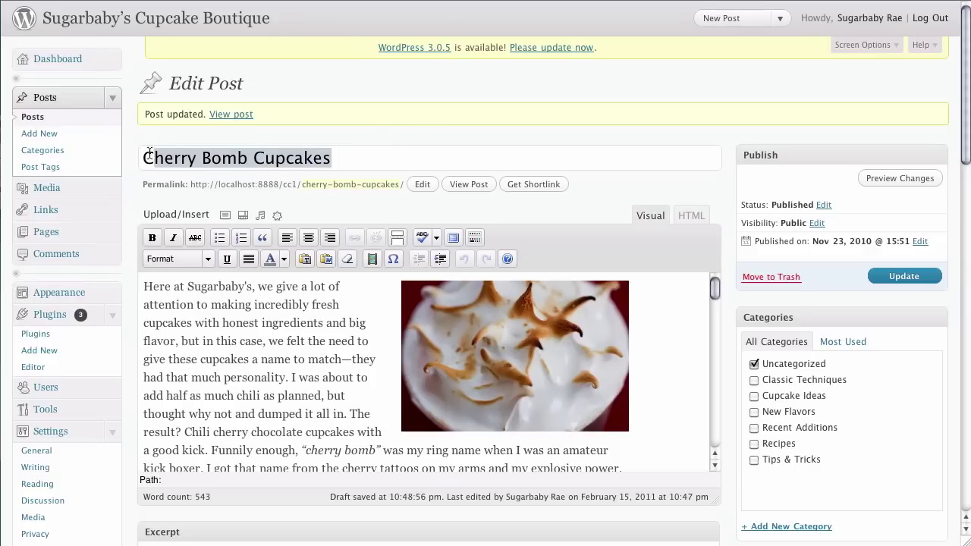
click(354, 158)
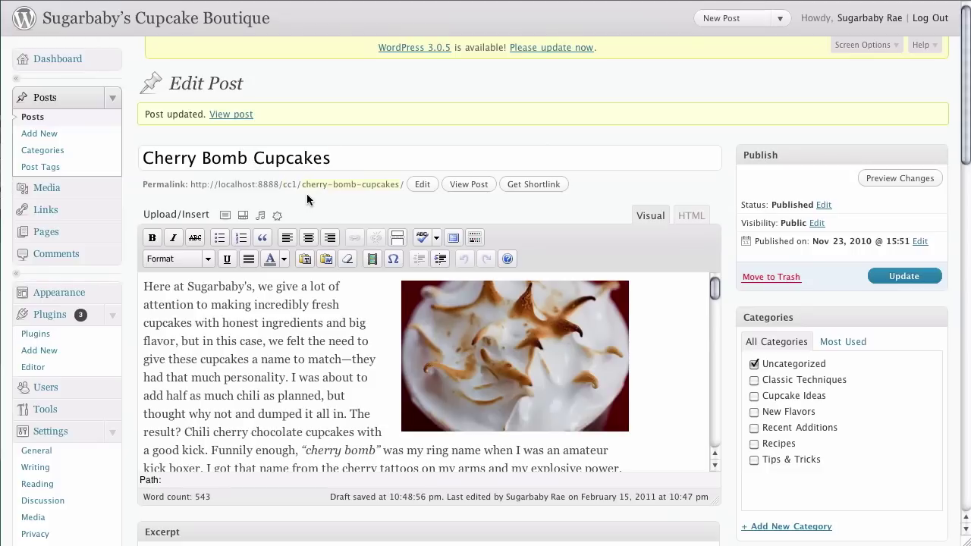
drag(304, 187, 396, 191)
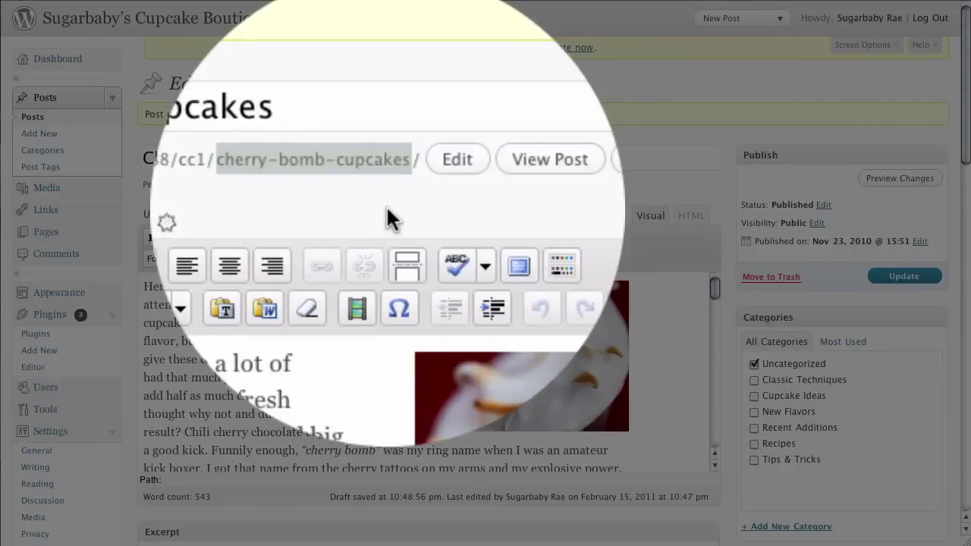
click(386, 205)
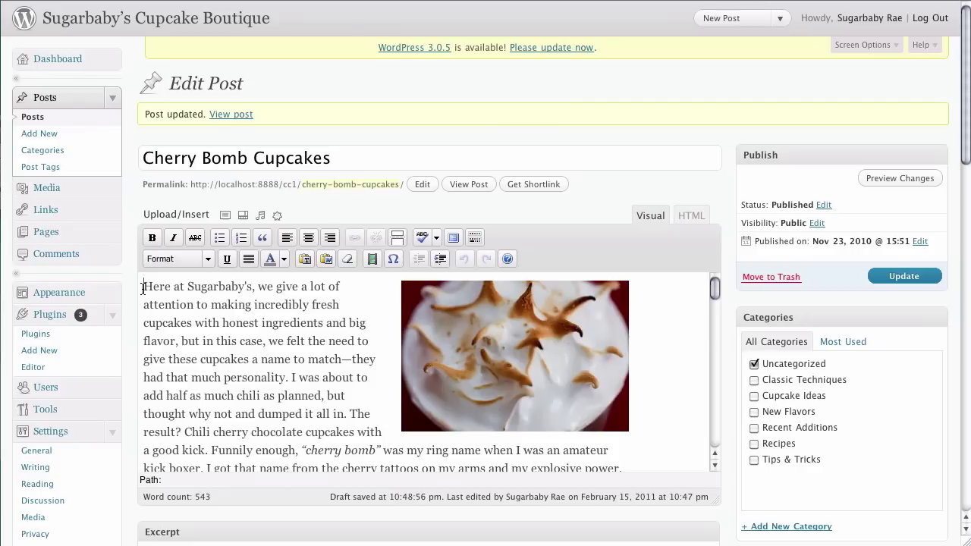
drag(144, 288, 288, 383)
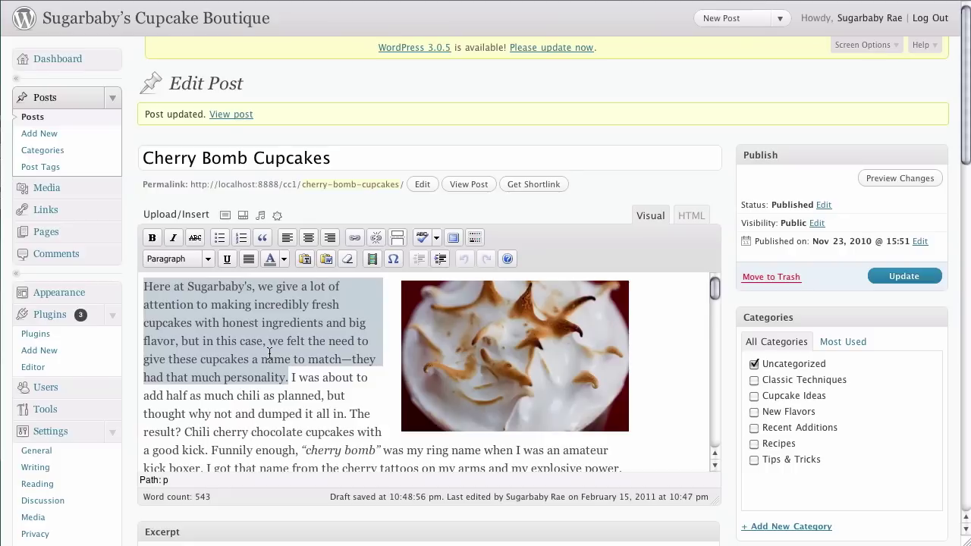
click(267, 394)
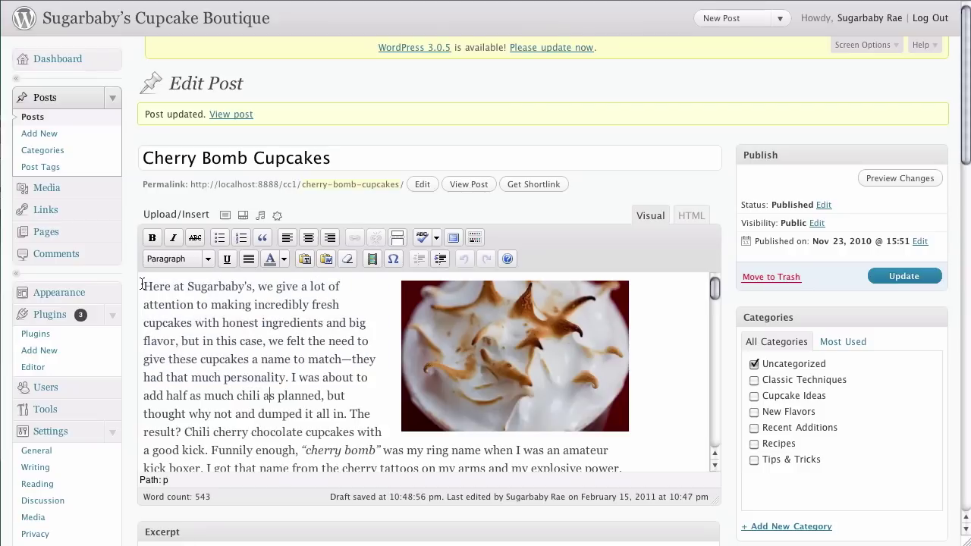
drag(142, 285, 250, 348)
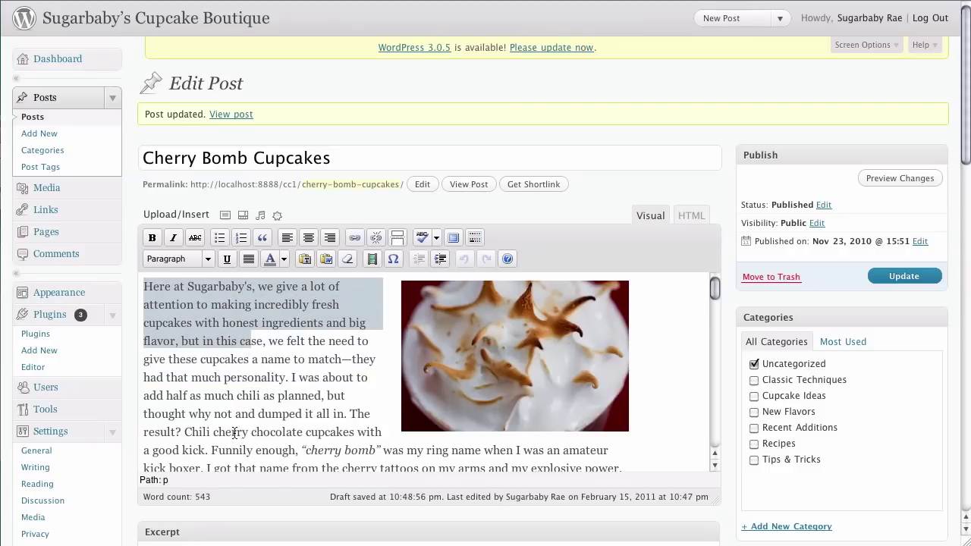
click(237, 394)
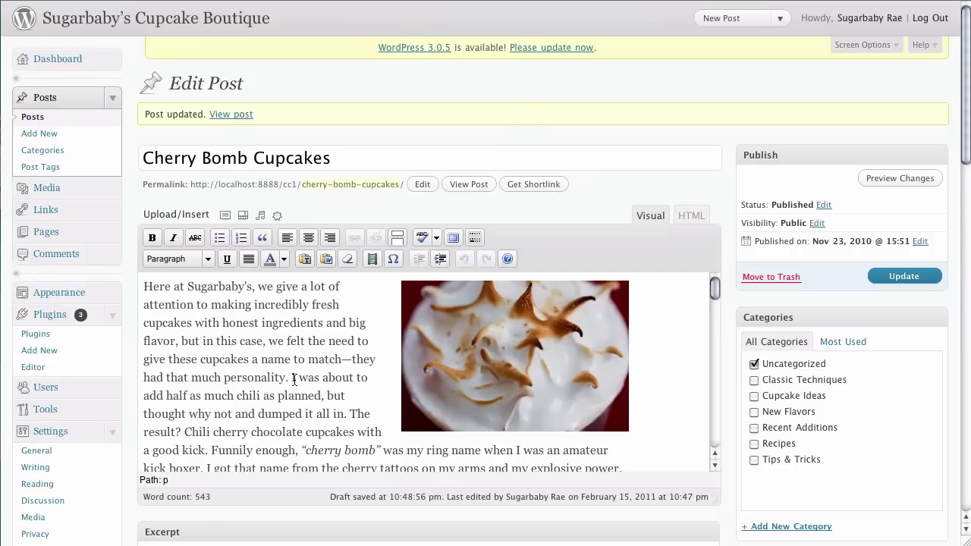
double_click(260, 432)
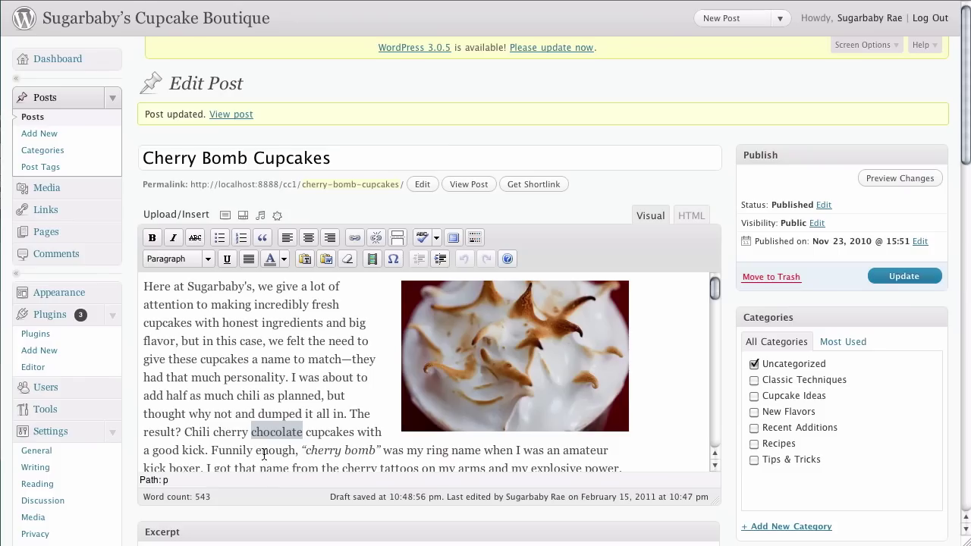
click(263, 451)
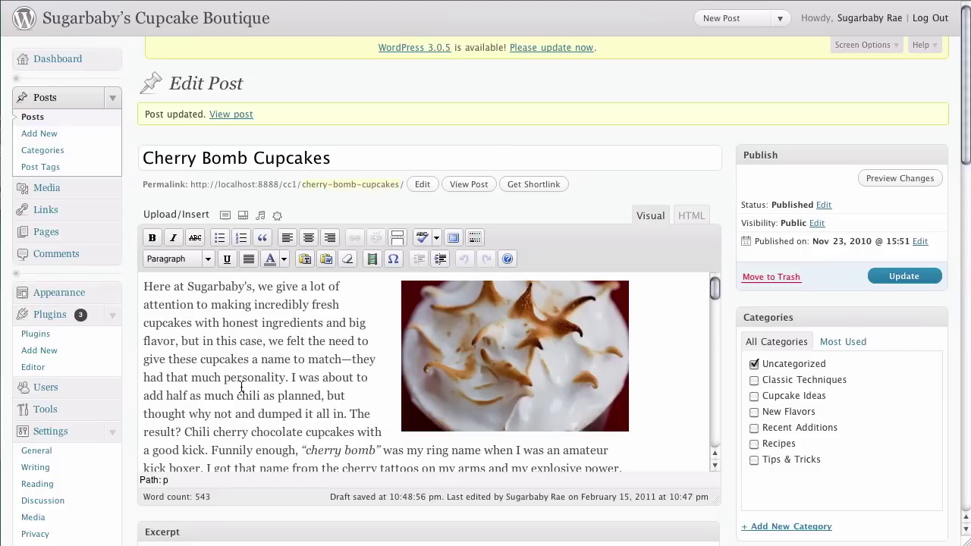
Highlight the title, open the cherry-bomb-cupcakes slug, and highlight 'cupcakes' in the first sentence.
triple_click(317, 159)
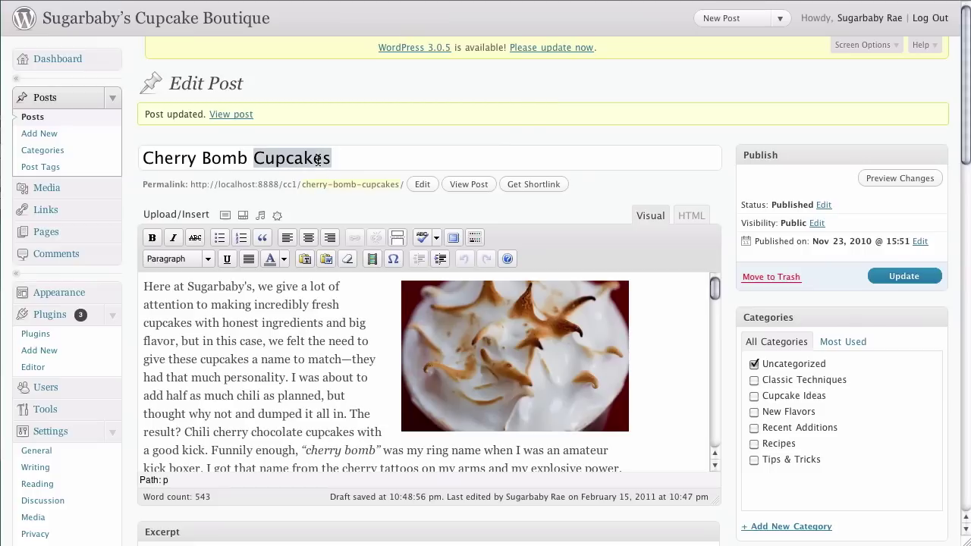
click(332, 200)
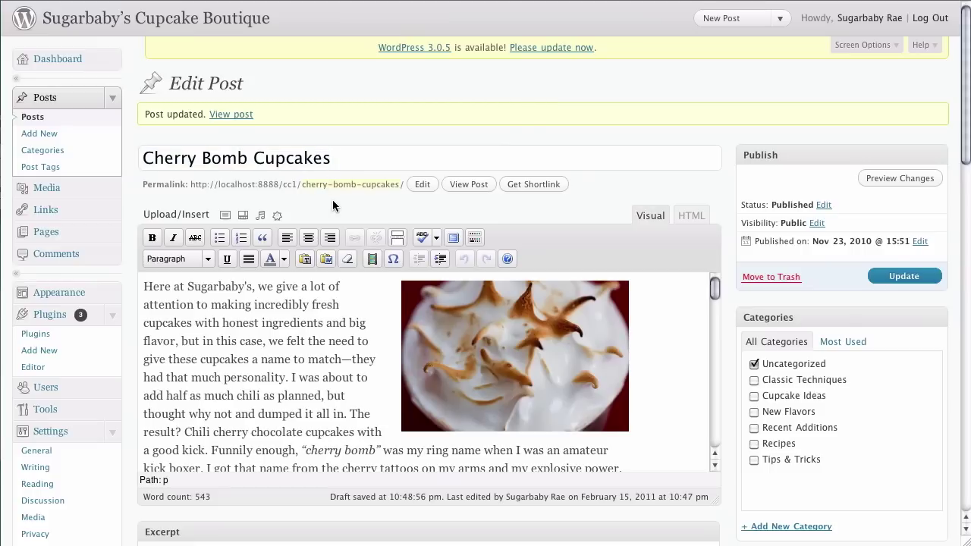
click(334, 187)
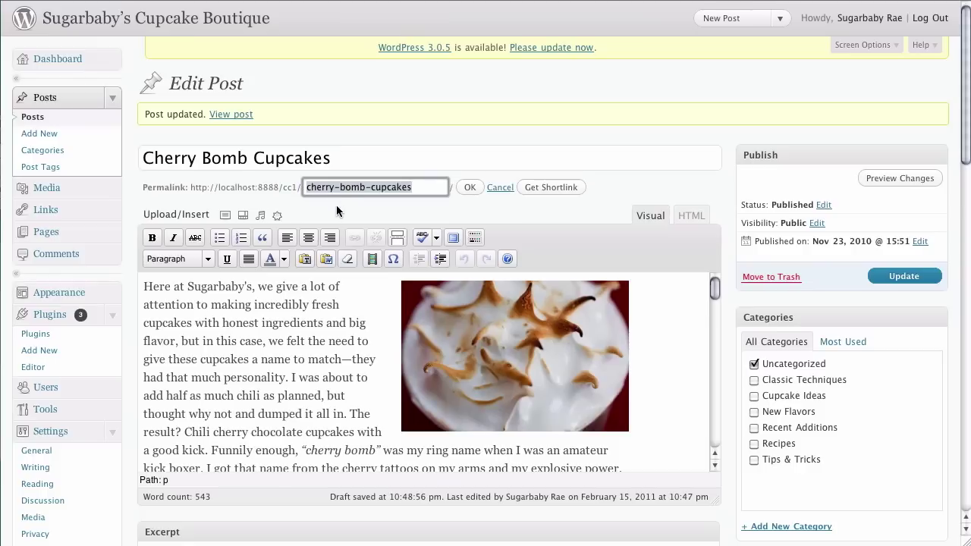
click(336, 206)
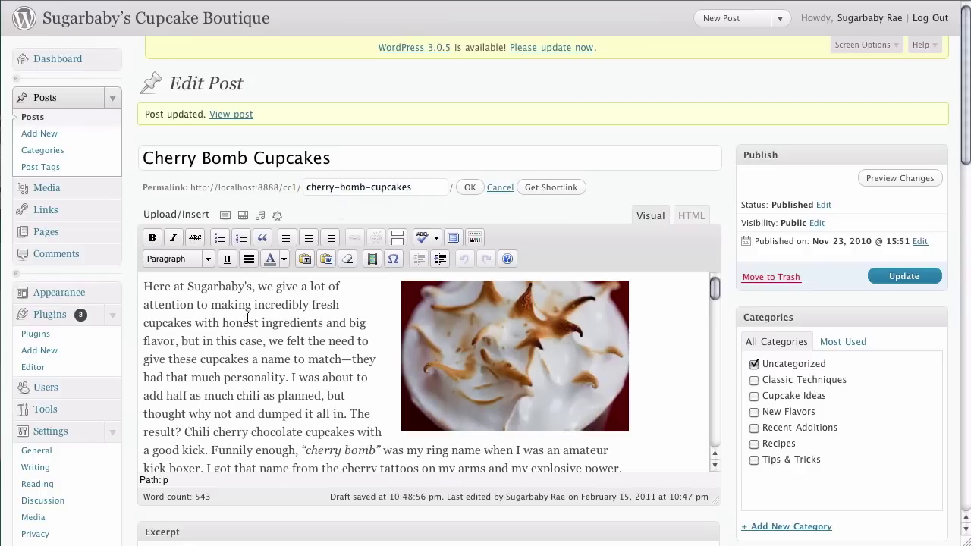
double_click(167, 324)
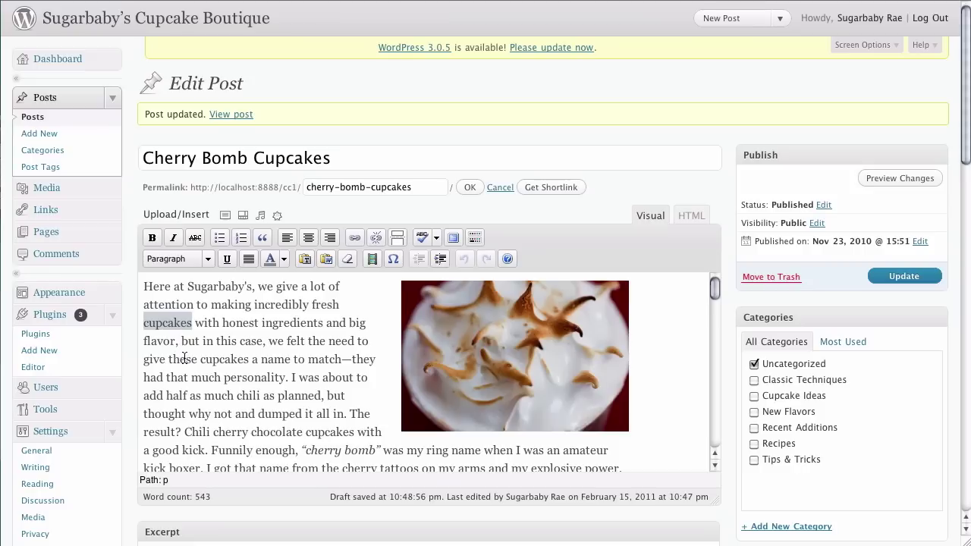
click(185, 358)
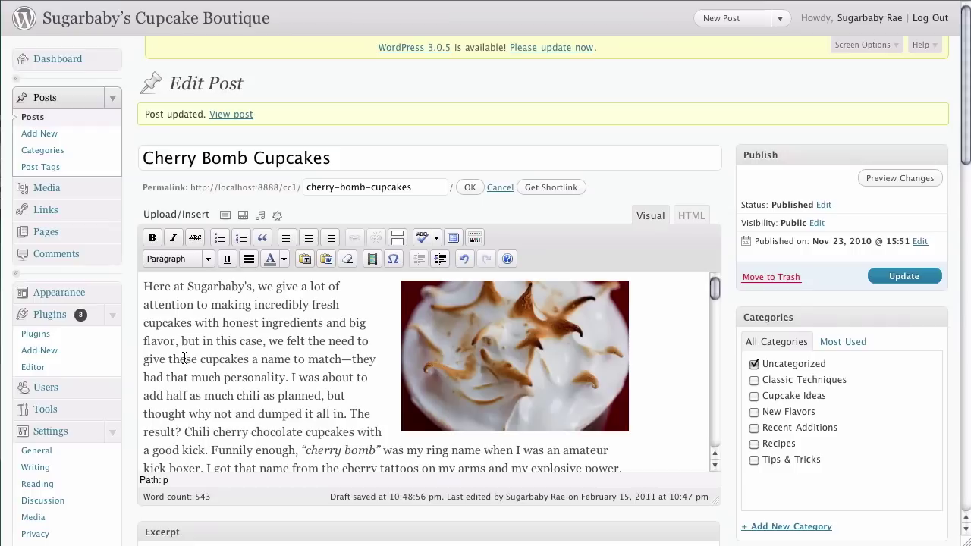
key(super+Tab)
Select the 'Cherry Bomb Cupcakes' post title in the editor.
click(478, 157)
drag(334, 158, 140, 171)
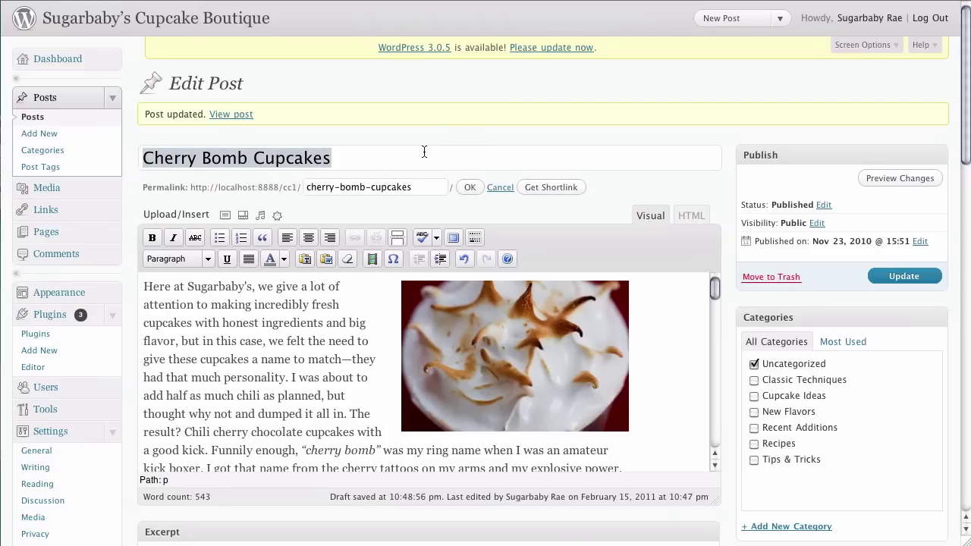